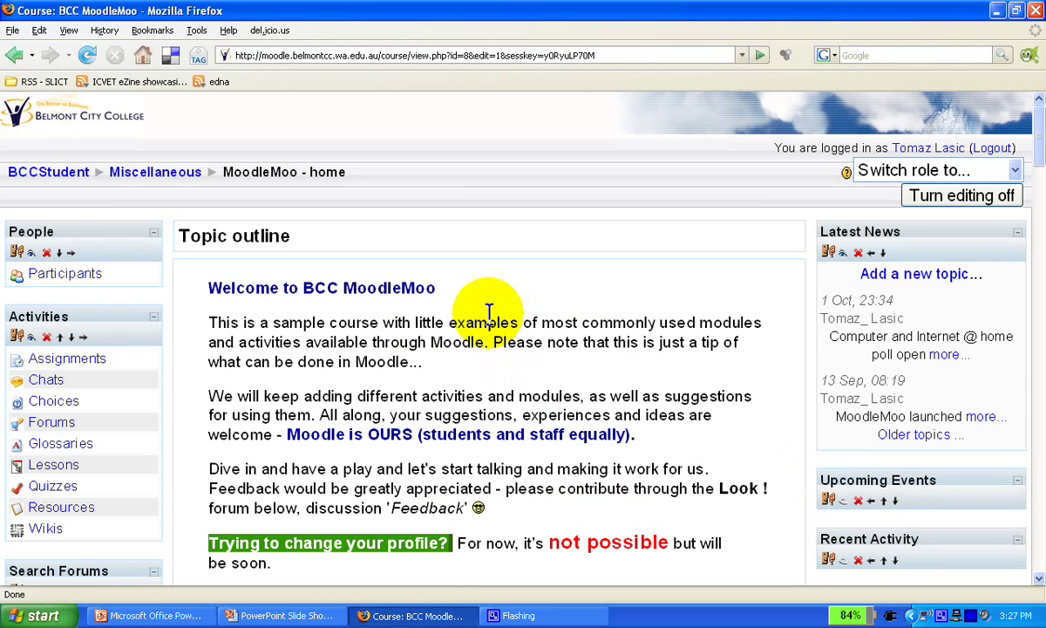
Step: Add a Blog Menu block to the course page from the Blocks 'Add...' dropdown
scroll(489, 322, down, 3)
scroll(489, 336, down, 4)
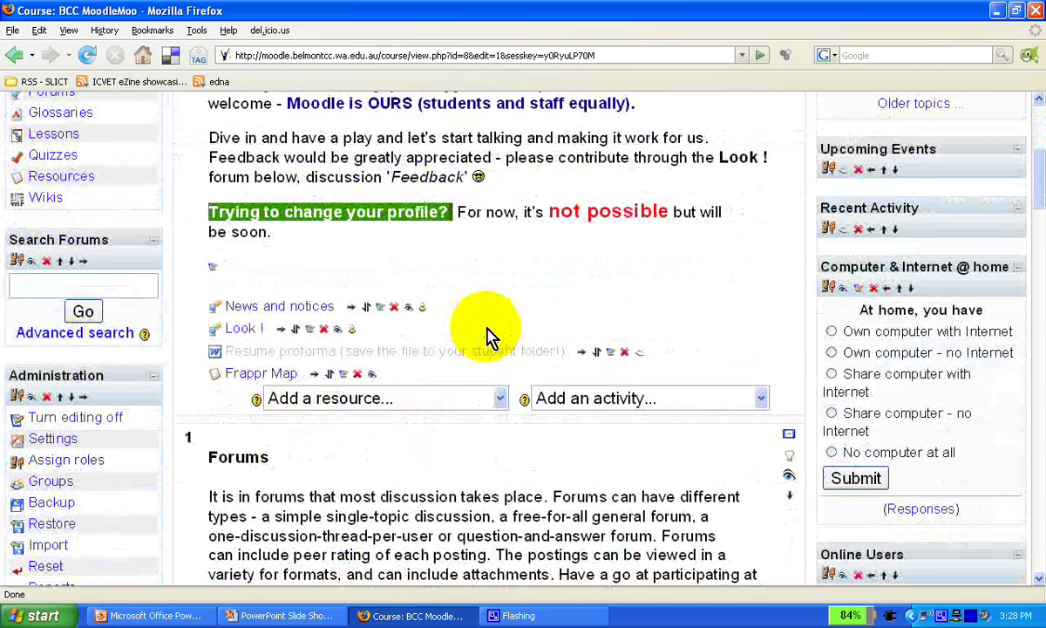
scroll(486, 334, down, 4)
scroll(475, 329, down, 3)
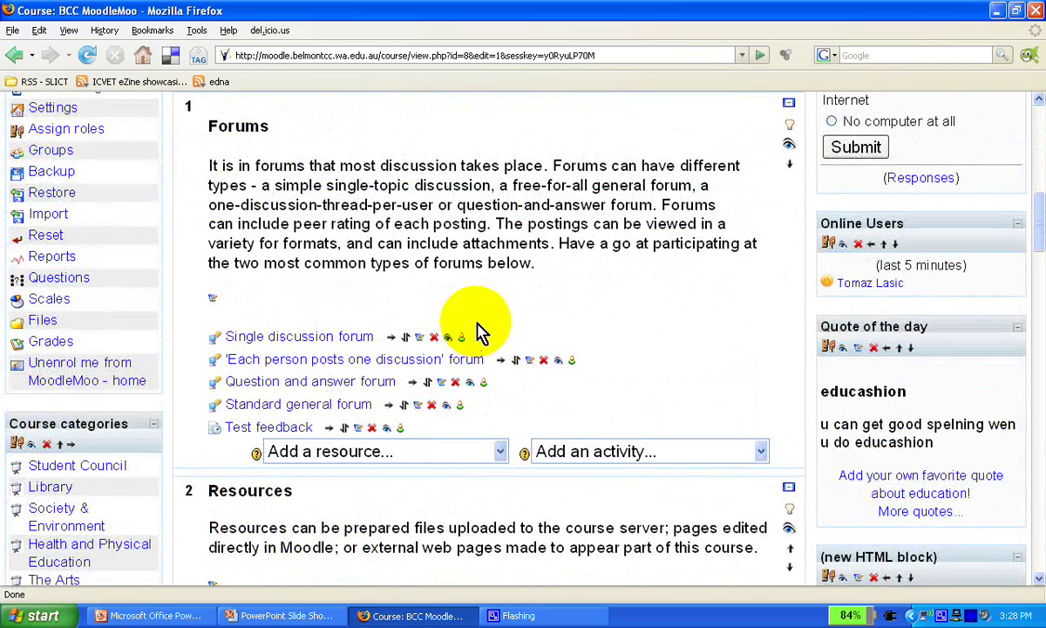
scroll(478, 334, down, 5)
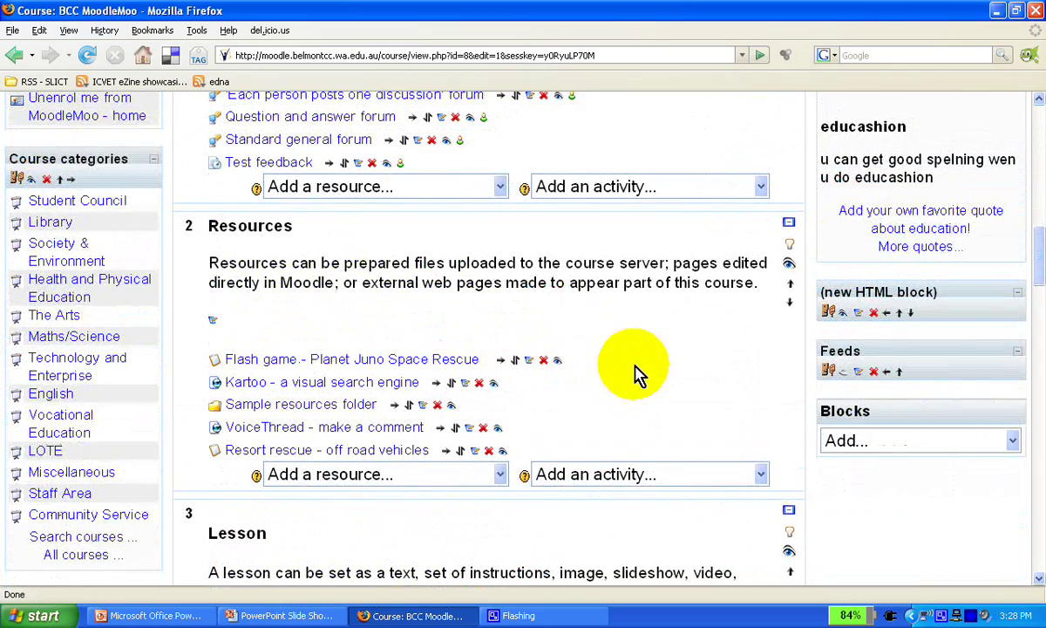
click(1013, 442)
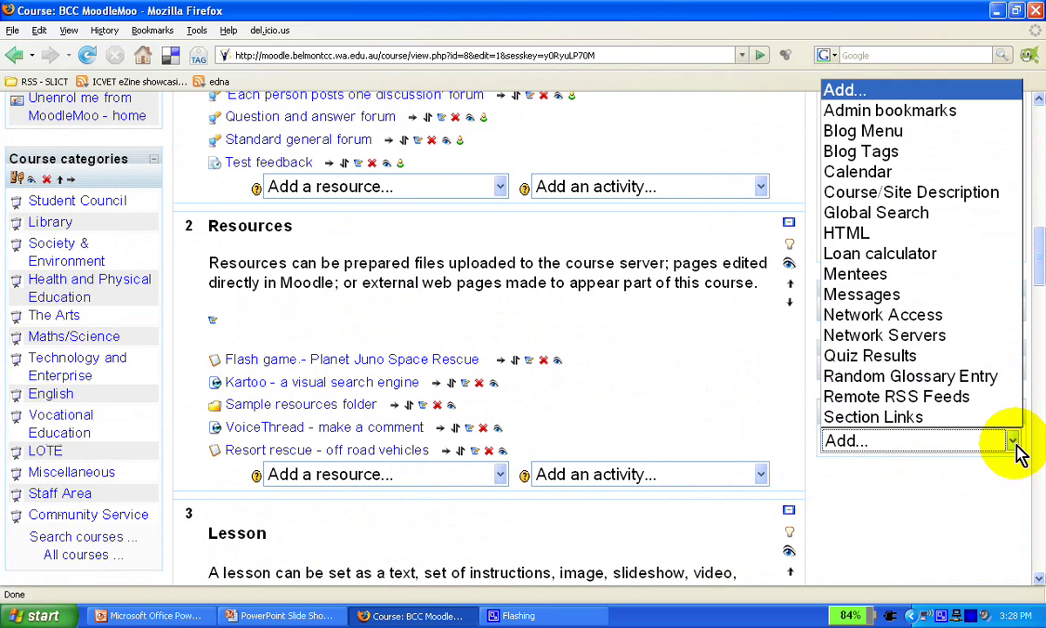
click(903, 138)
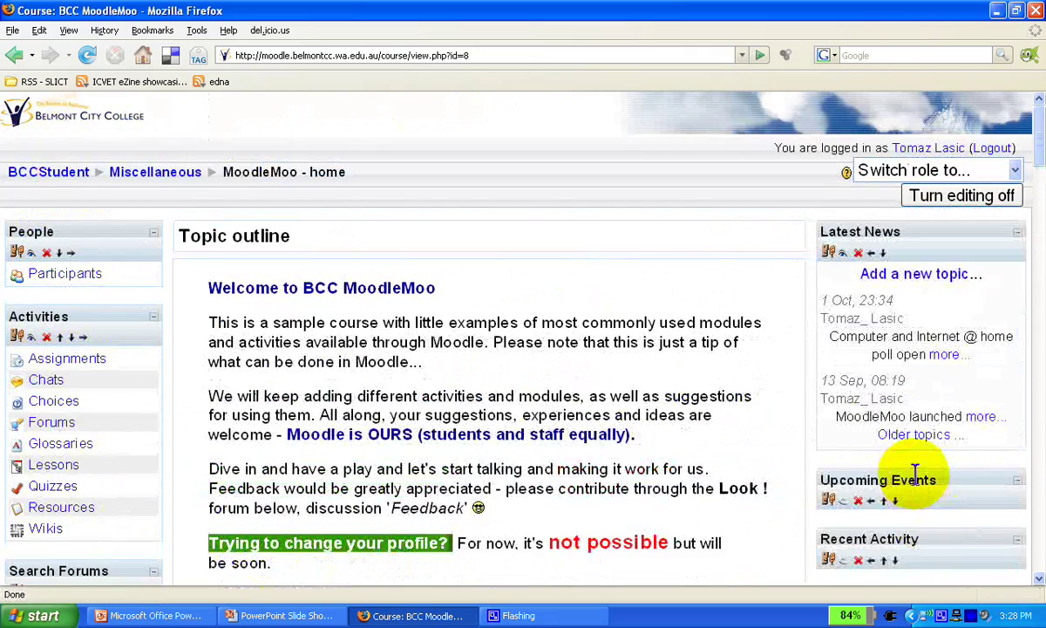
scroll(915, 471, down, 5)
scroll(915, 475, down, 5)
scroll(915, 478, down, 5)
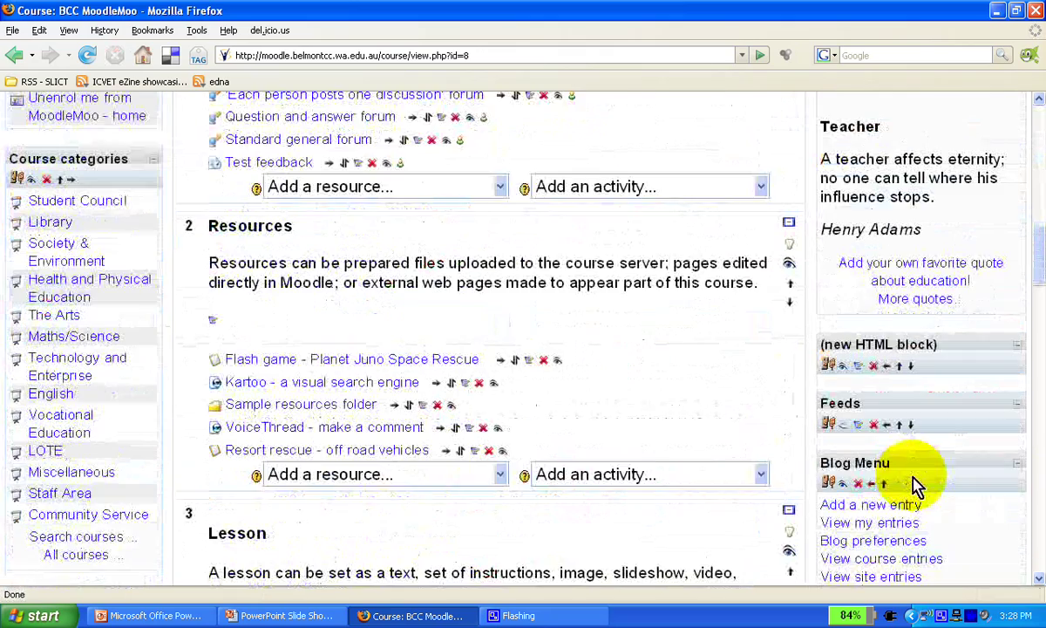
scroll(915, 484, down, 1)
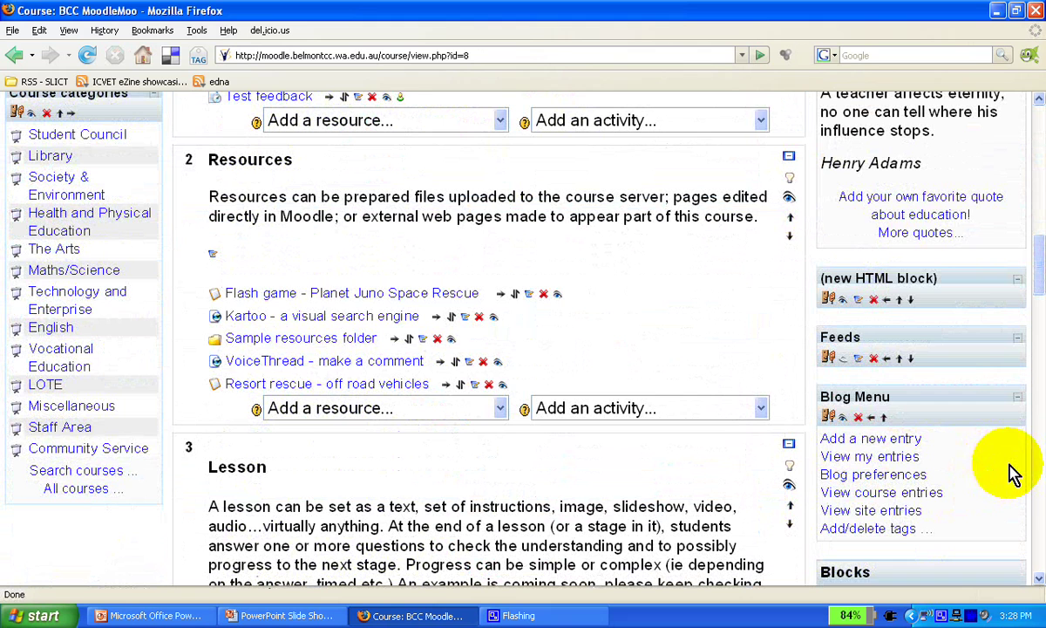
scroll(1016, 466, down, 1)
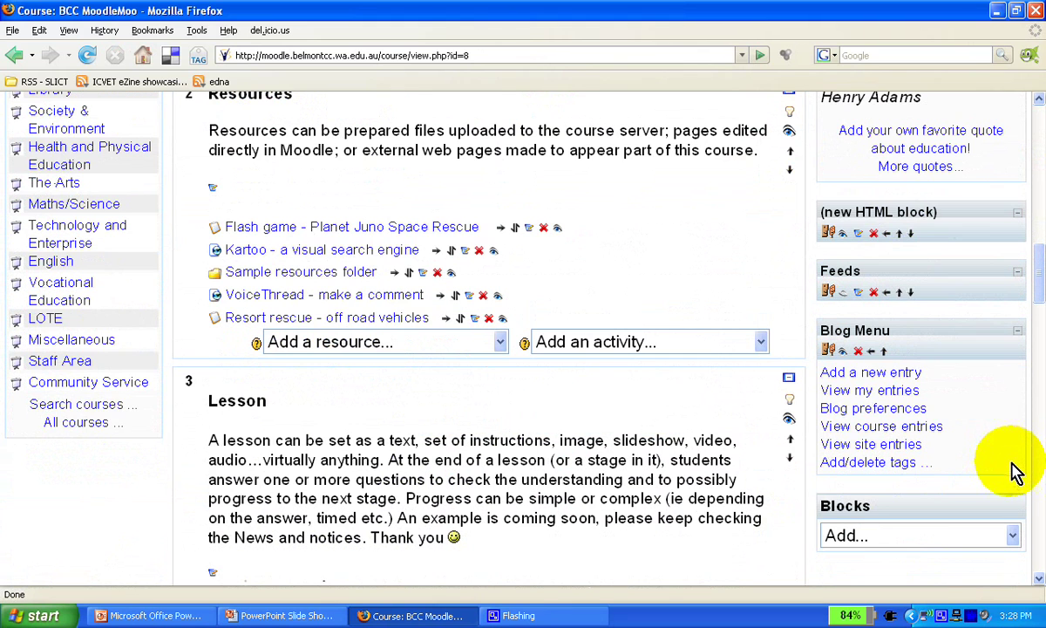
Step: Start a new blog entry titled 'Testing the blog' and move into its body text
click(898, 373)
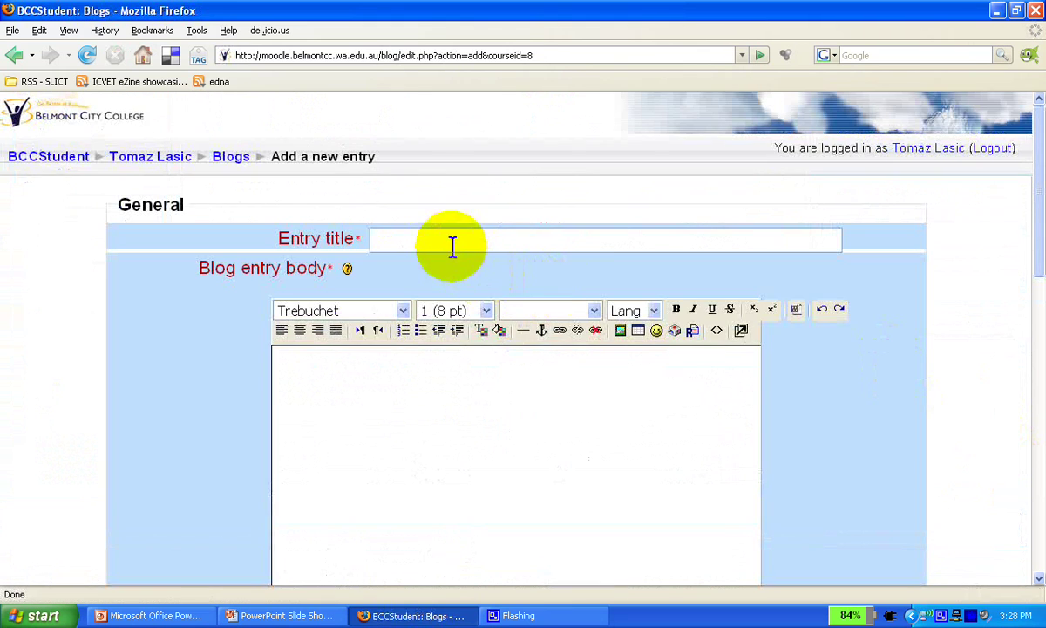
click(441, 235)
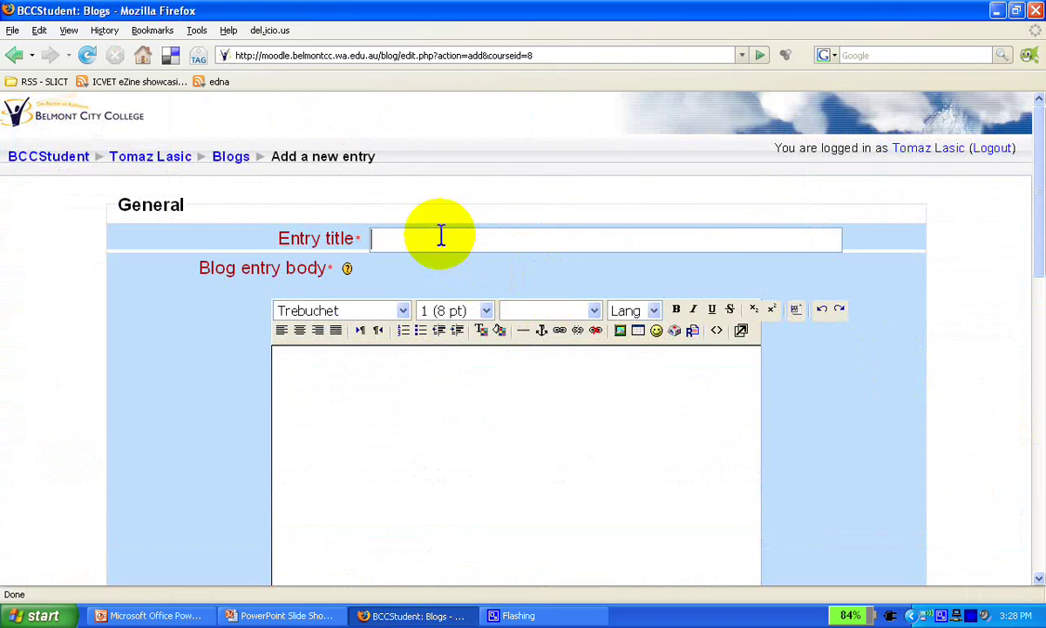
text(Testing)
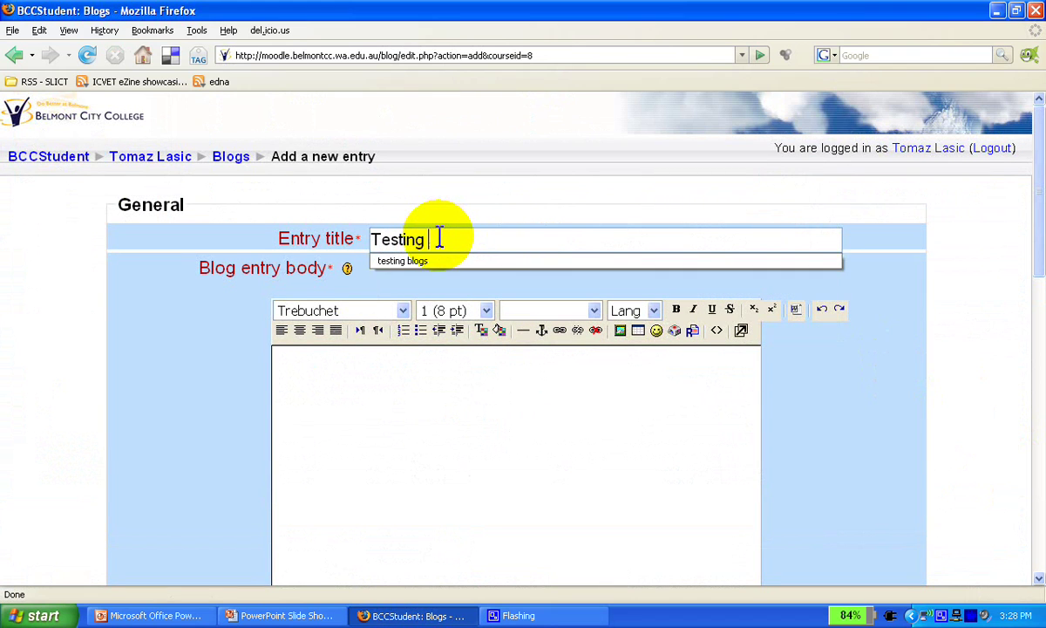
text( the blog)
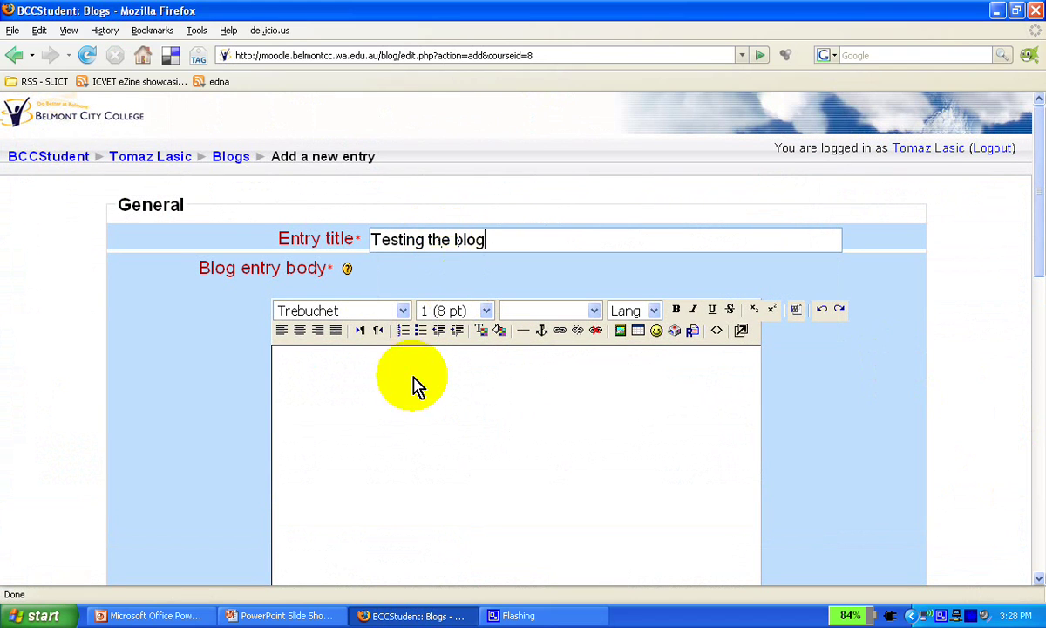
click(415, 399)
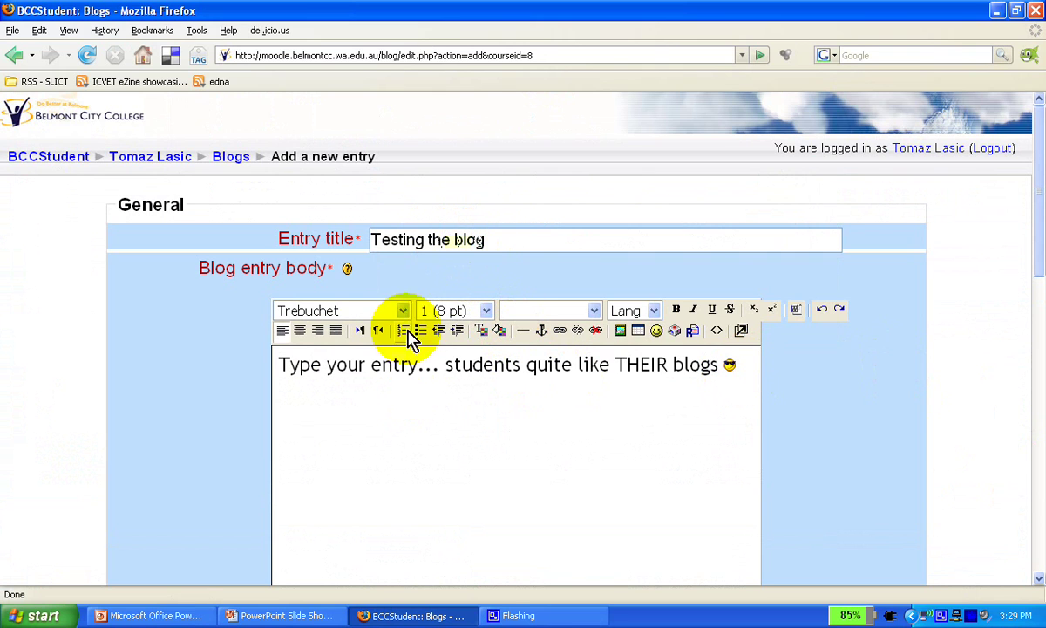
click(358, 367)
Step: Attach the donut picture from My Pictures to the entry
scroll(876, 489, down, 5)
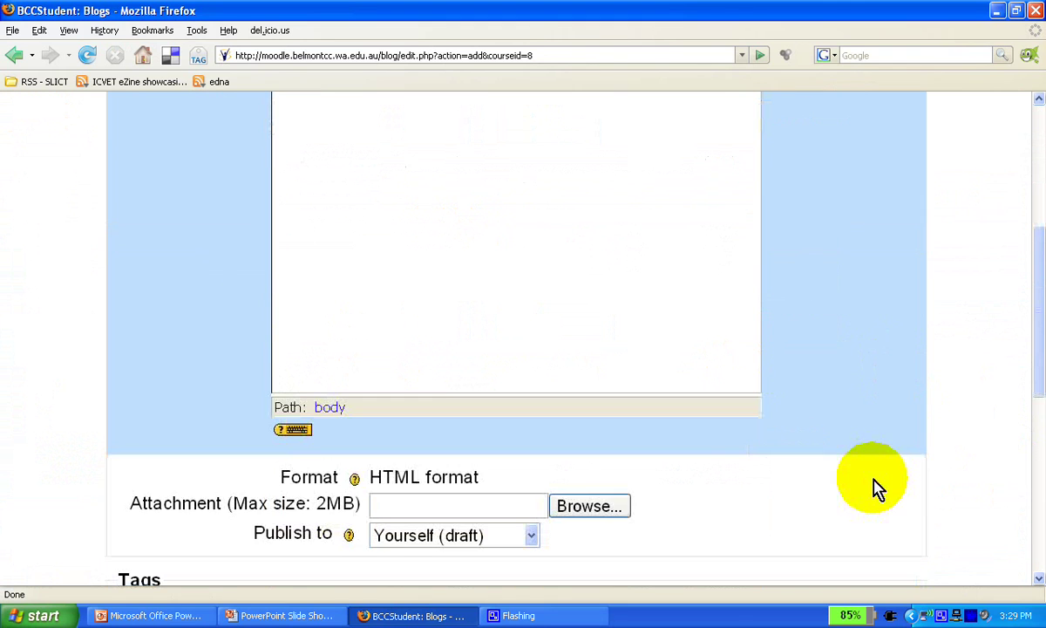
scroll(869, 479, down, 3)
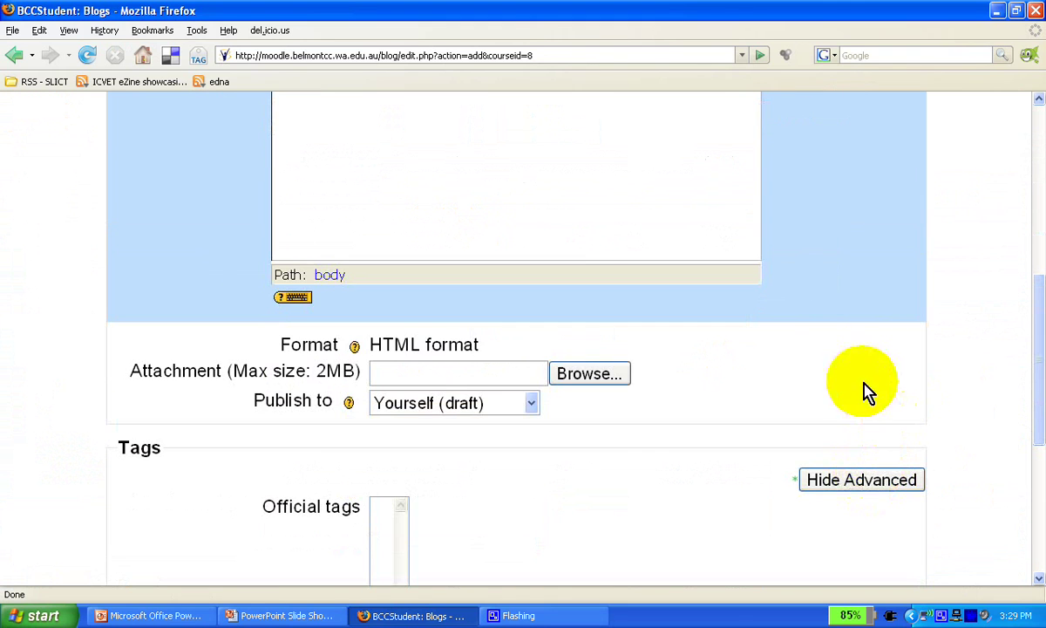
click(396, 371)
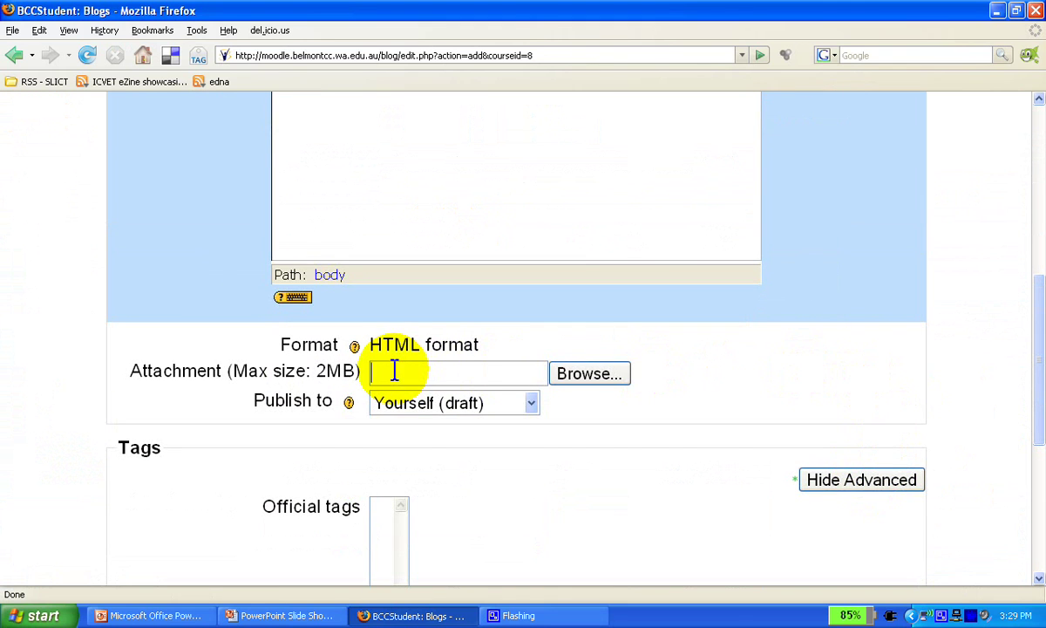
click(595, 380)
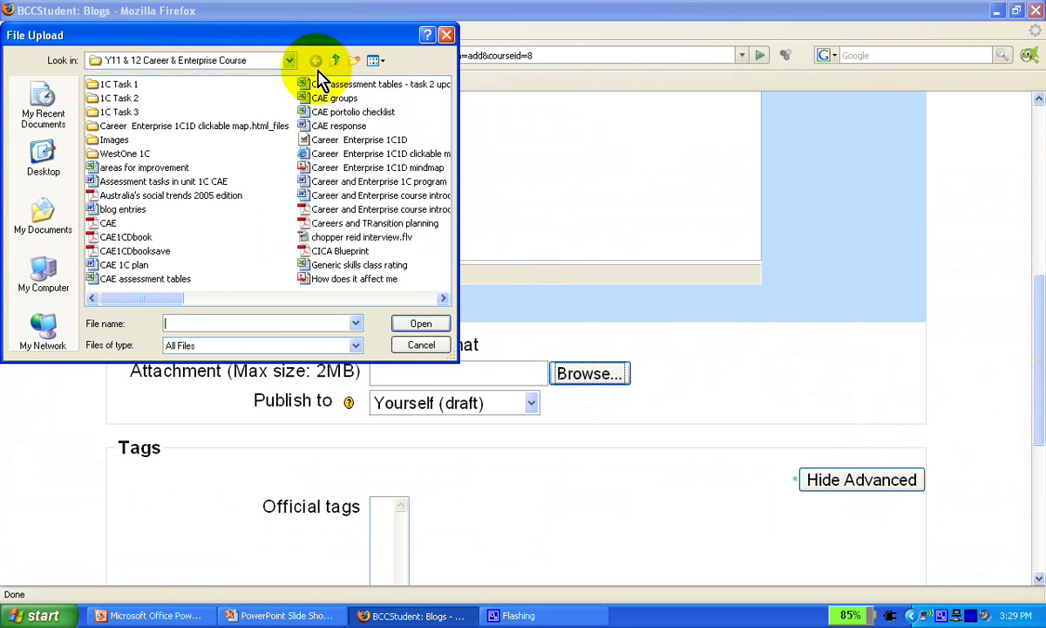
click(335, 60)
click(138, 154)
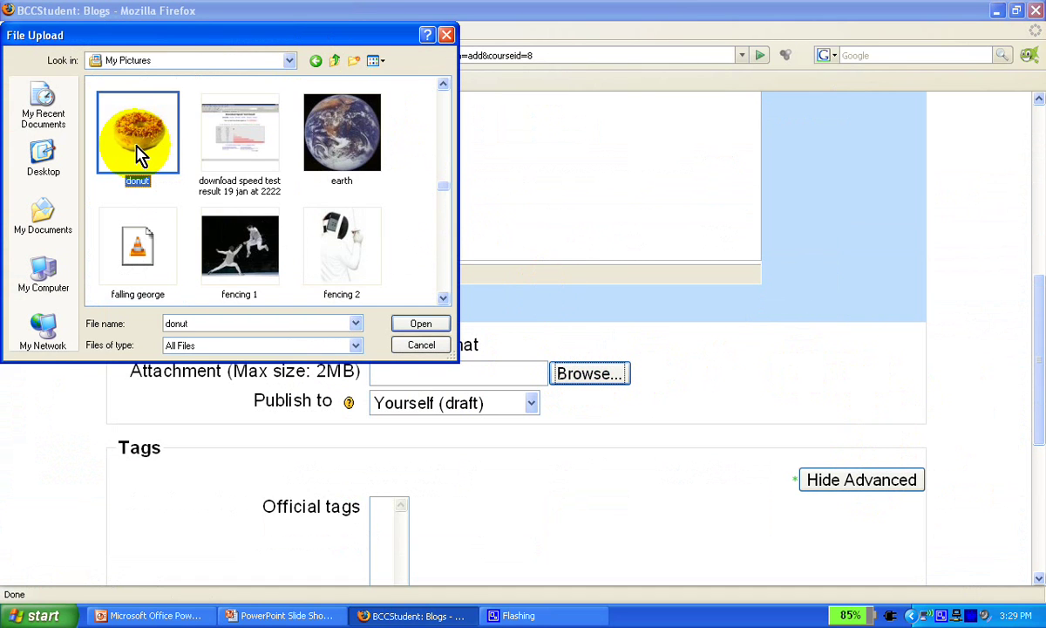
click(421, 324)
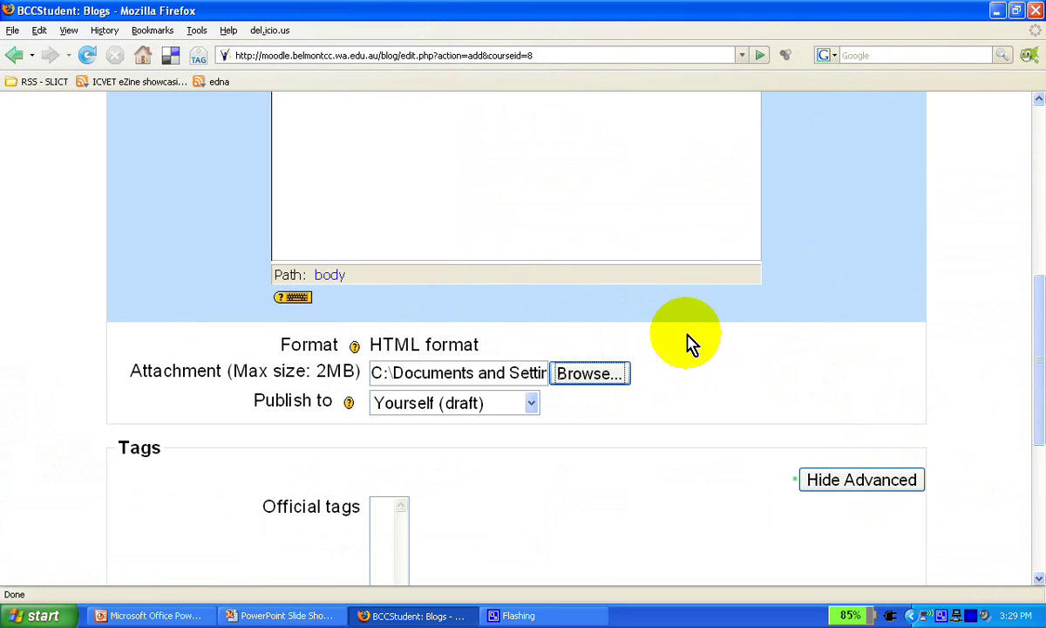
Step: Keep the entry published to 'Yourself (draft)' and move past the Tags section
scroll(688, 342, down, 1)
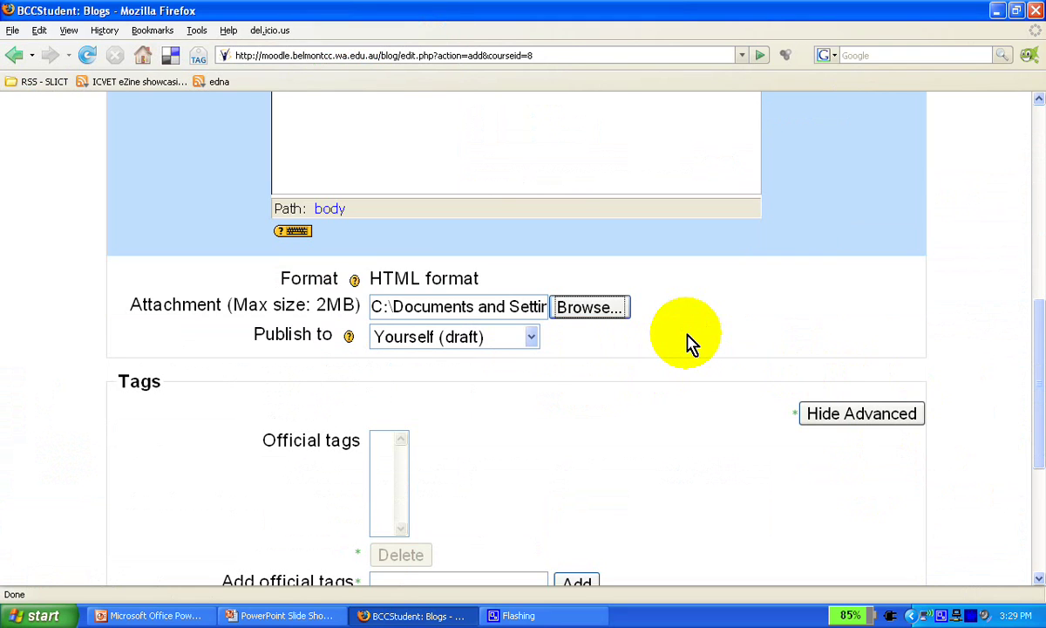
click(532, 340)
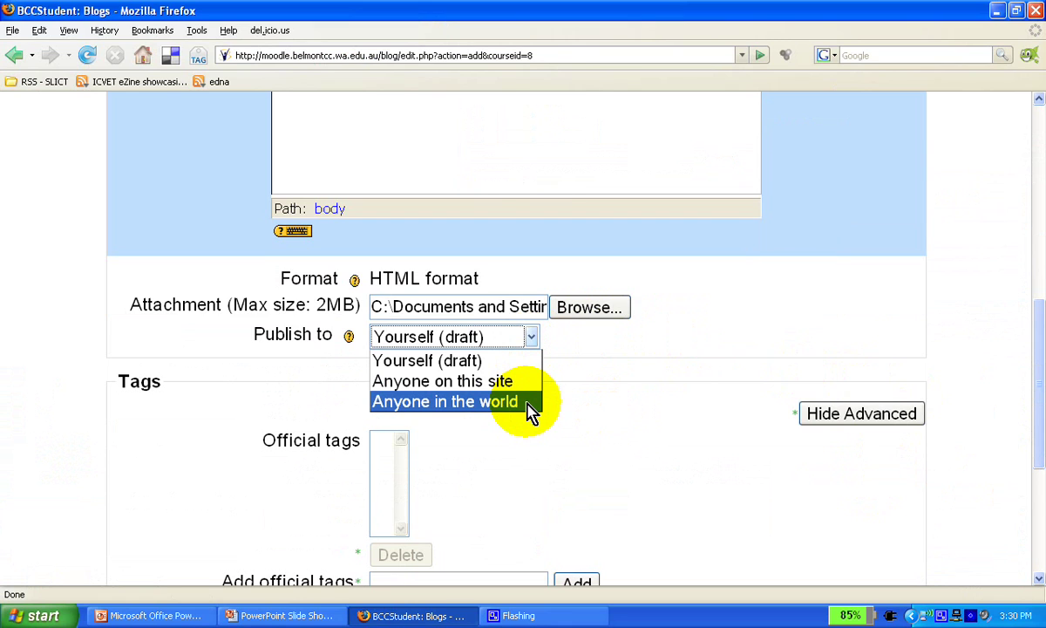
click(635, 425)
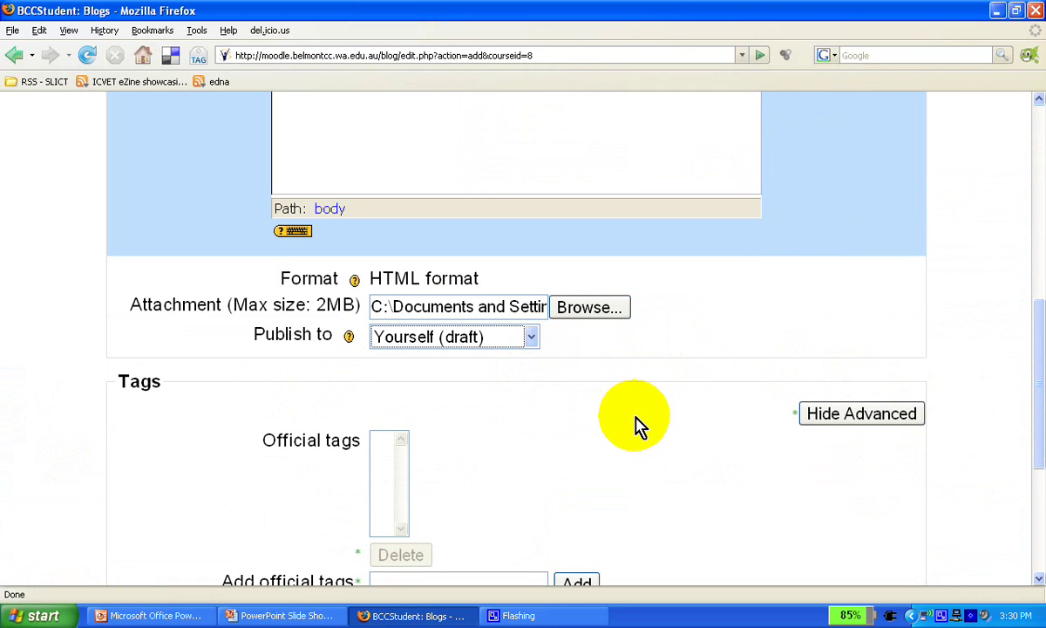
scroll(602, 423, down, 2)
scroll(611, 425, down, 2)
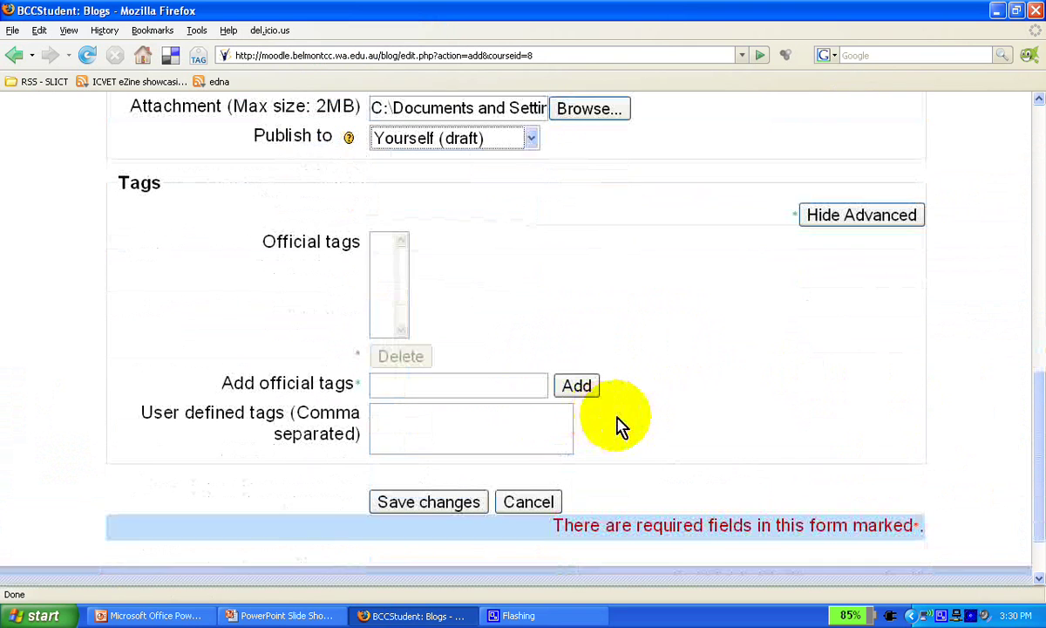
click(495, 389)
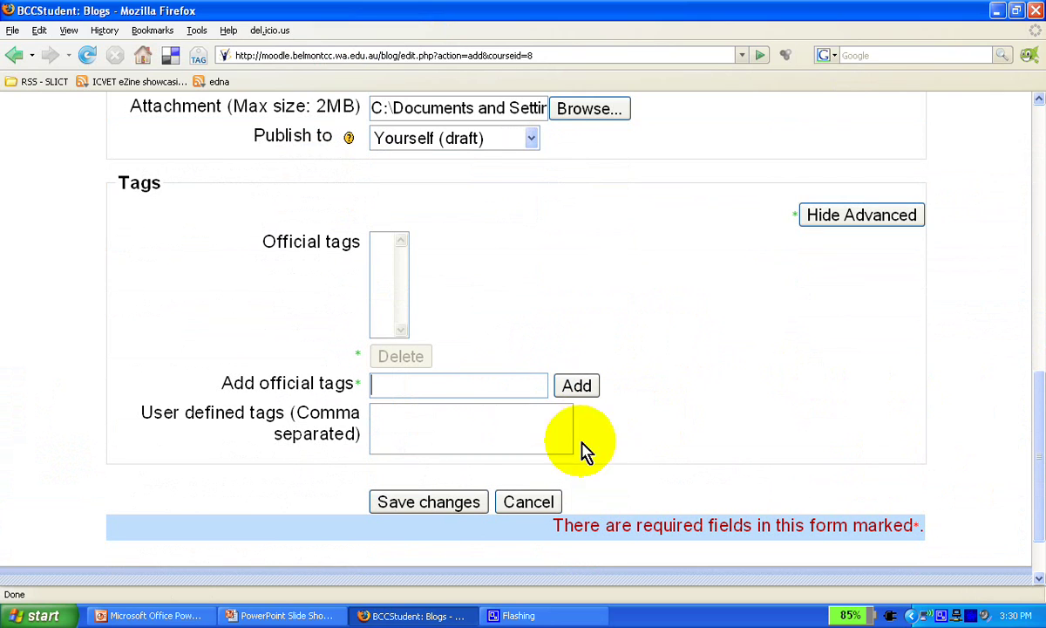
scroll(732, 455, down, 2)
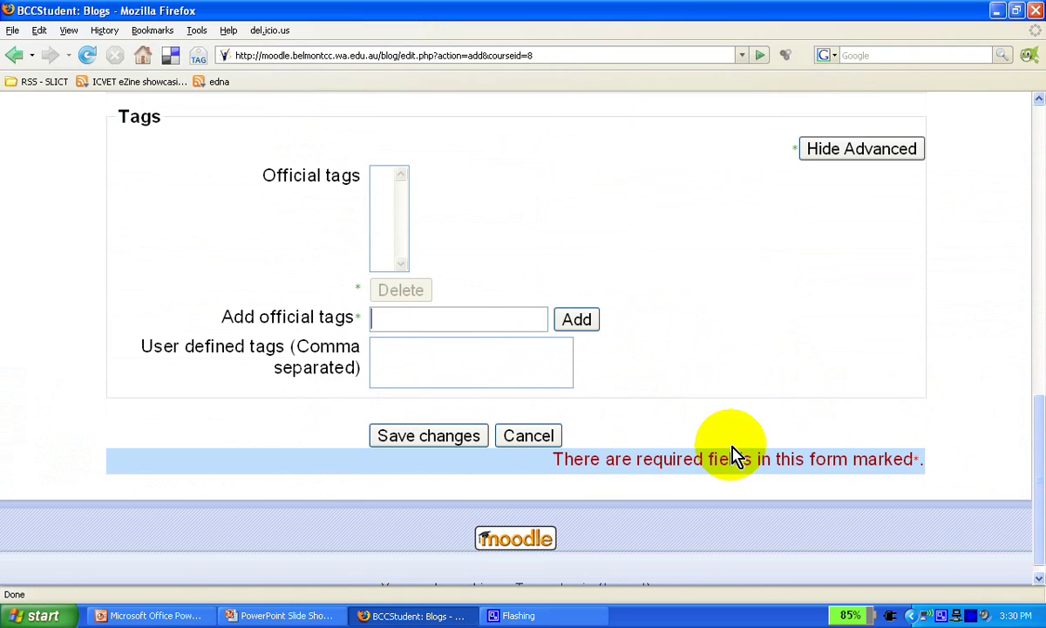
Step: Save the 'Testing the blog' entry, then list all site-wide blog entries
click(460, 437)
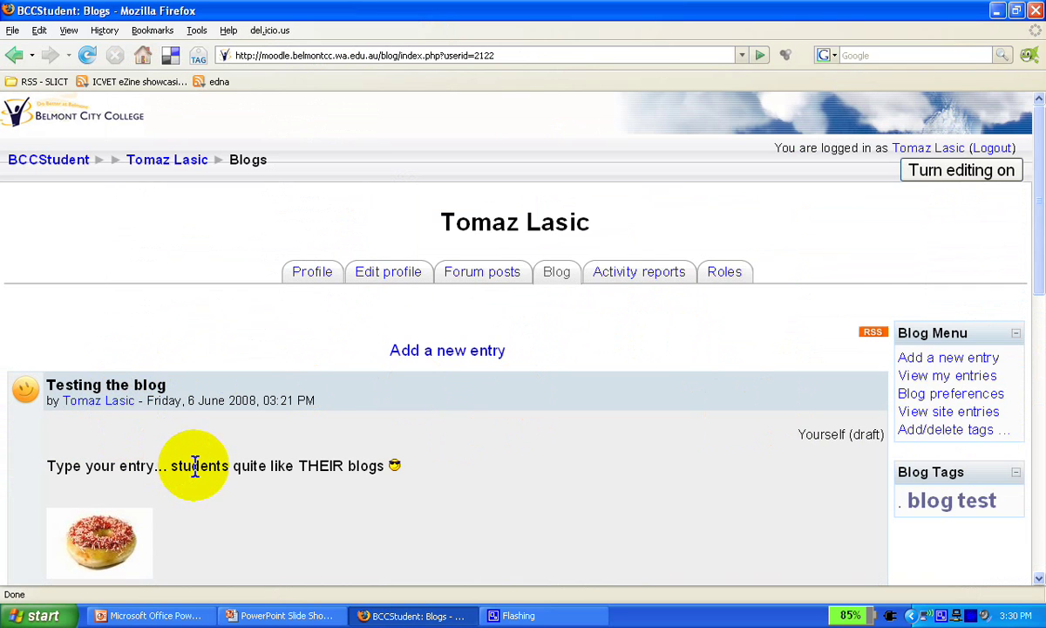
scroll(196, 471, down, 3)
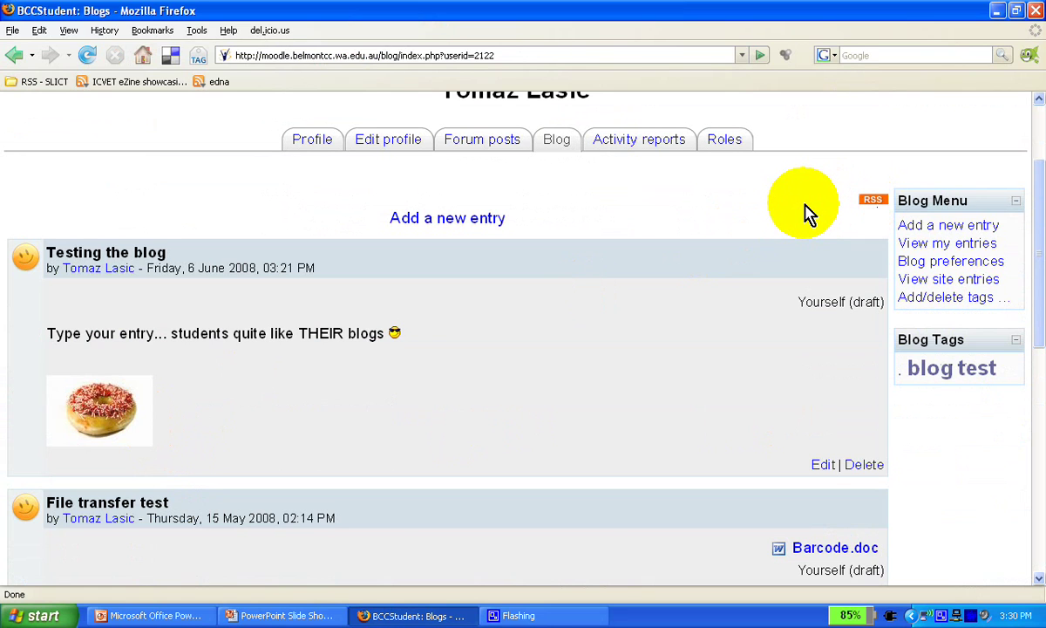
click(915, 262)
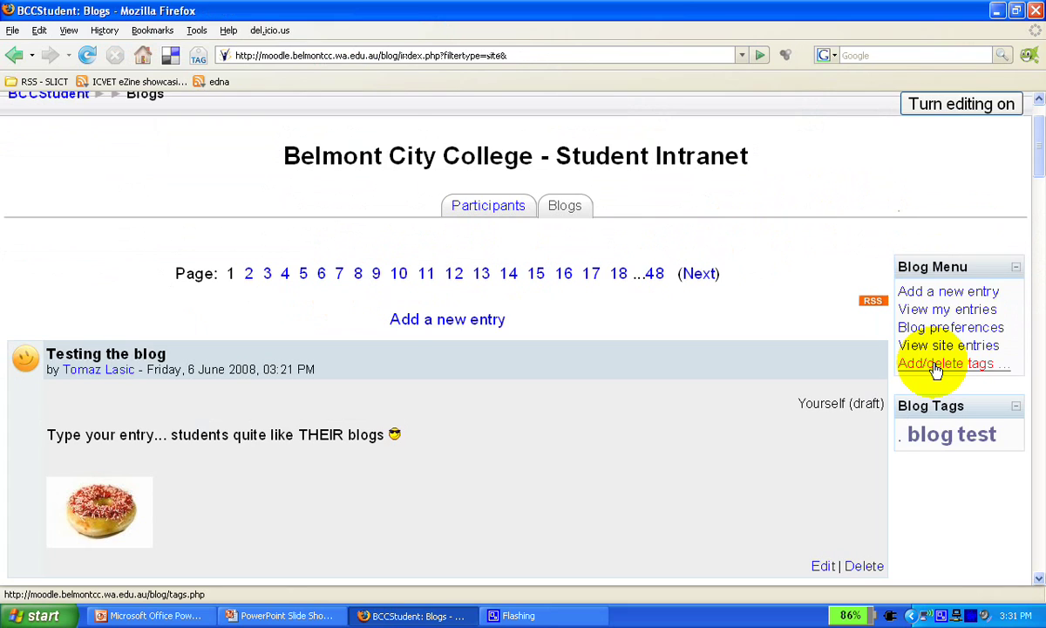
Step: Review the blog tags in the Add/delete tags popup, then close it
click(936, 366)
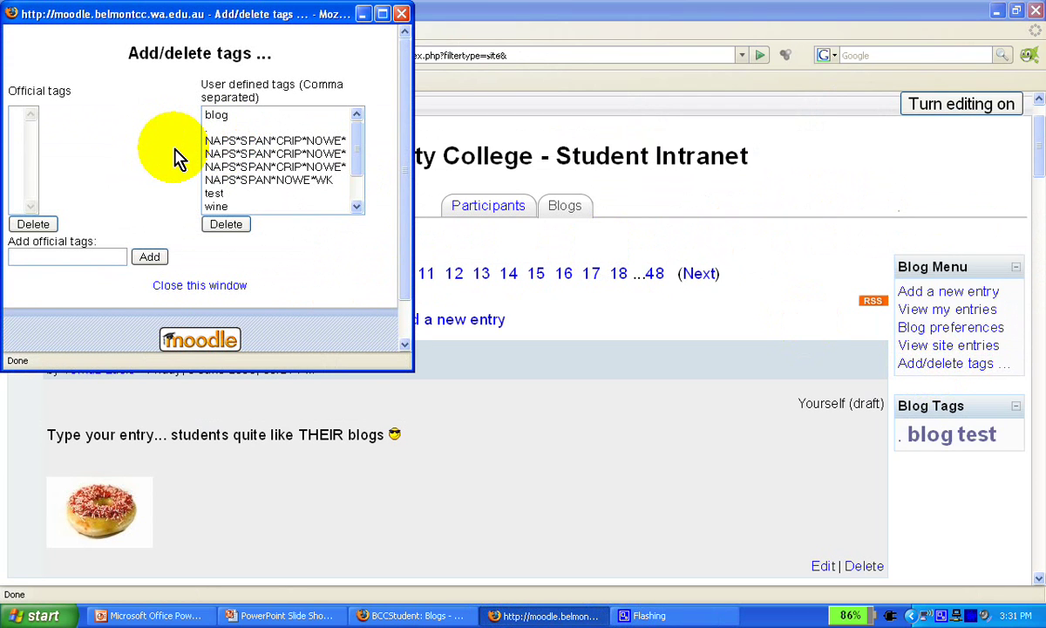
click(403, 16)
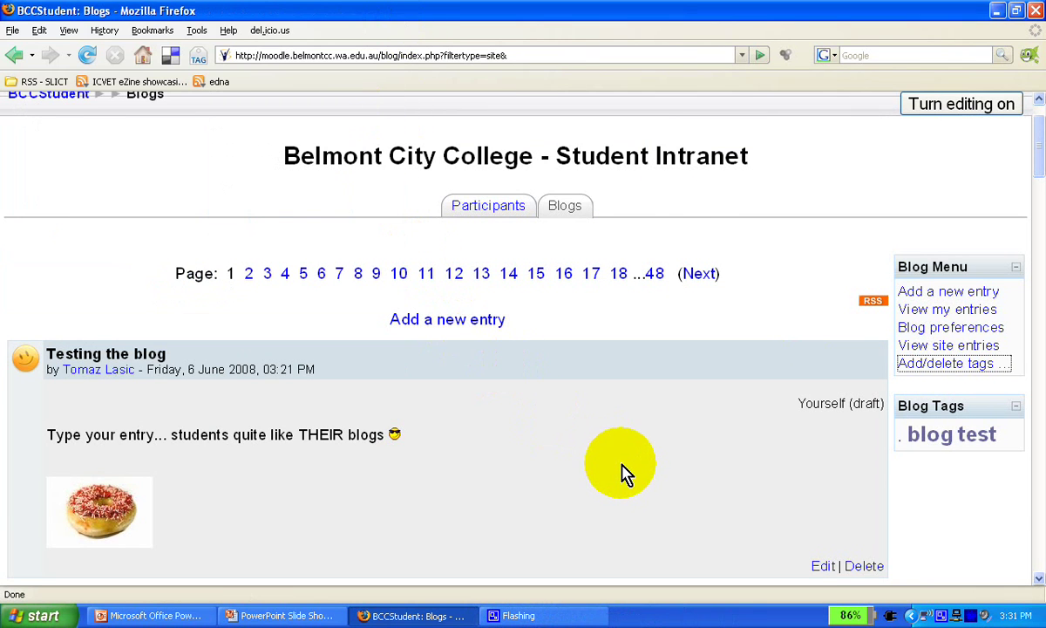
scroll(628, 473, up, 2)
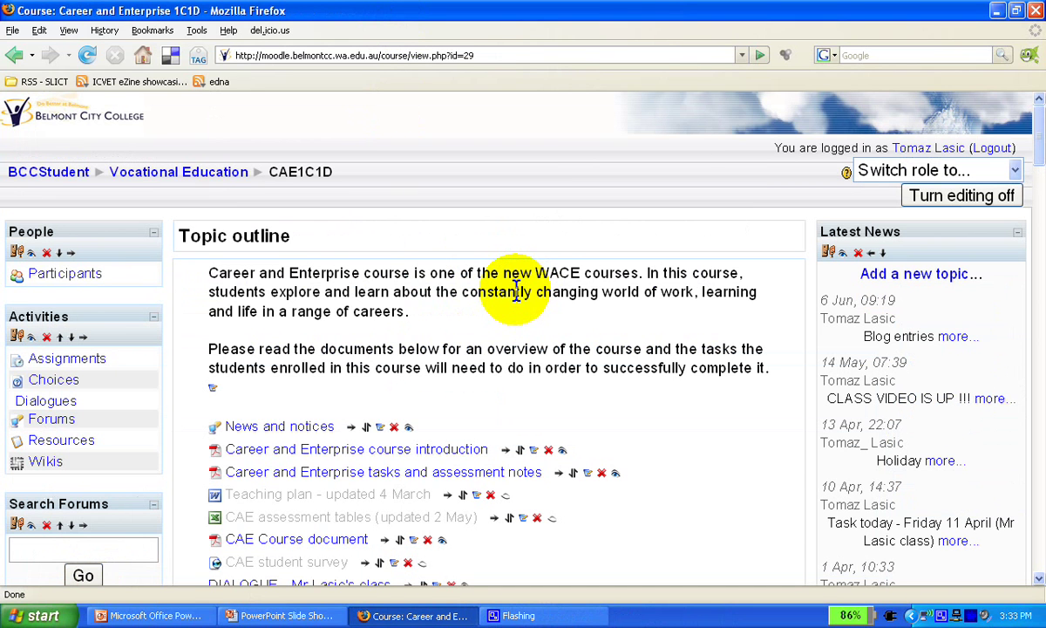
Step: Open a student's profile from the course Participants list
click(84, 278)
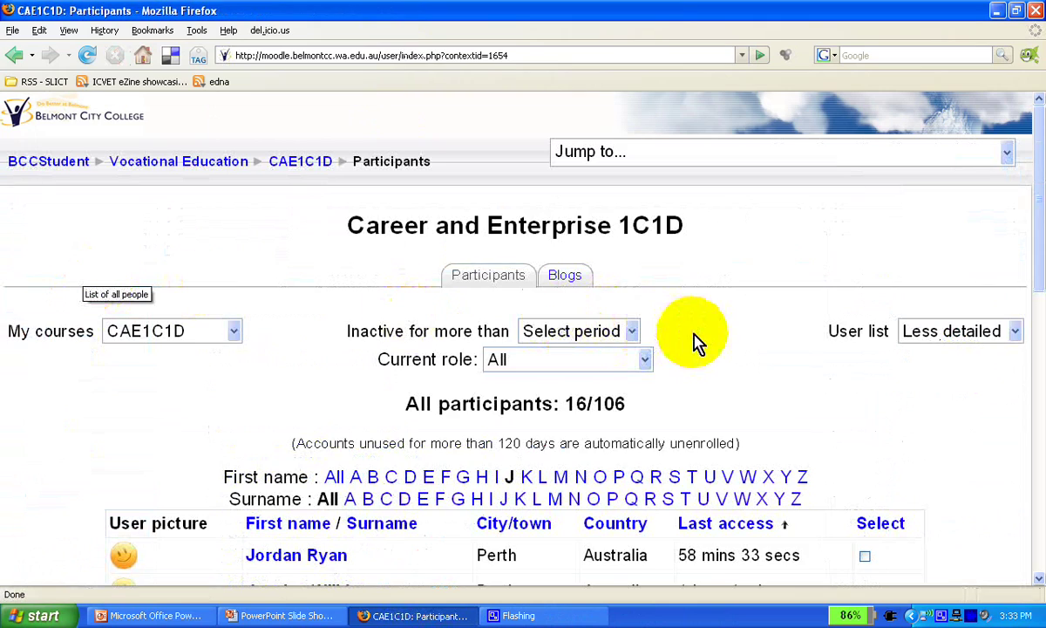
scroll(690, 314, down, 5)
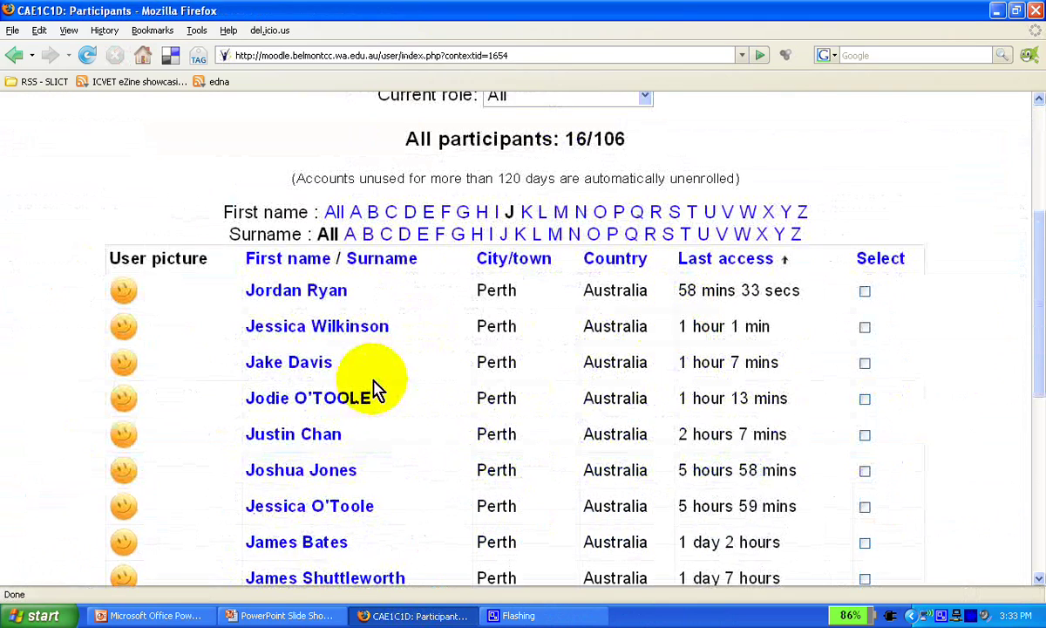
scroll(375, 388, down, 4)
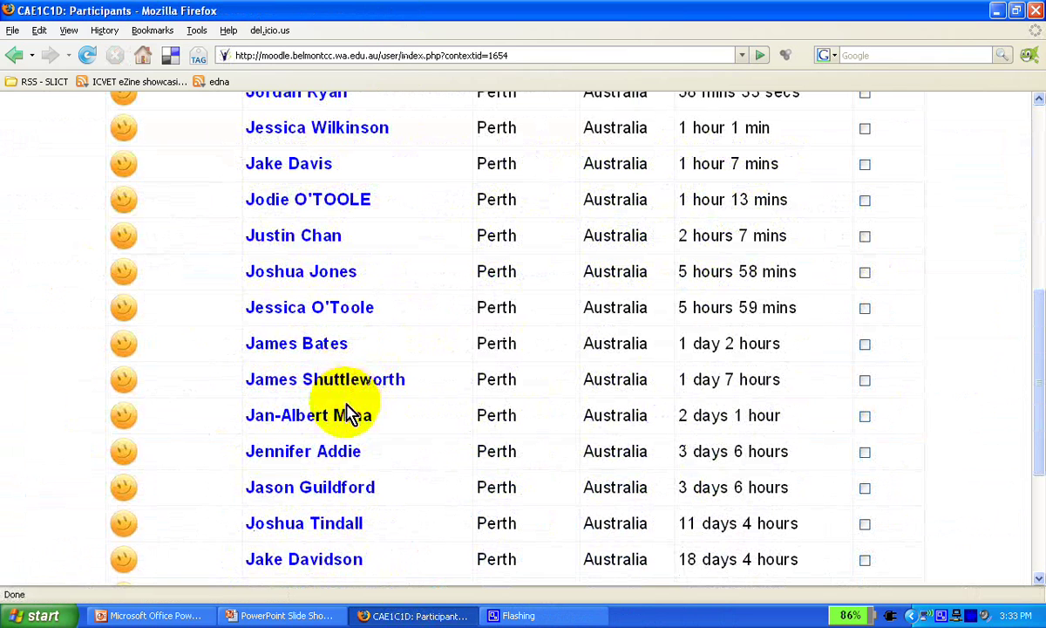
click(347, 415)
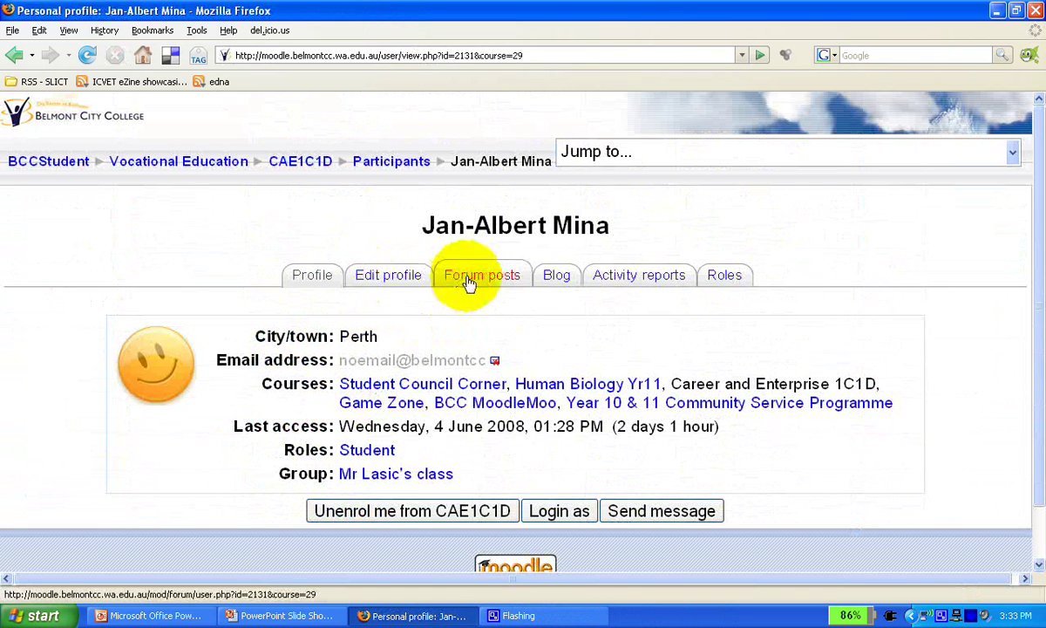
Step: Read through that student's draft blog entries and attachments on their Blog tab
click(548, 281)
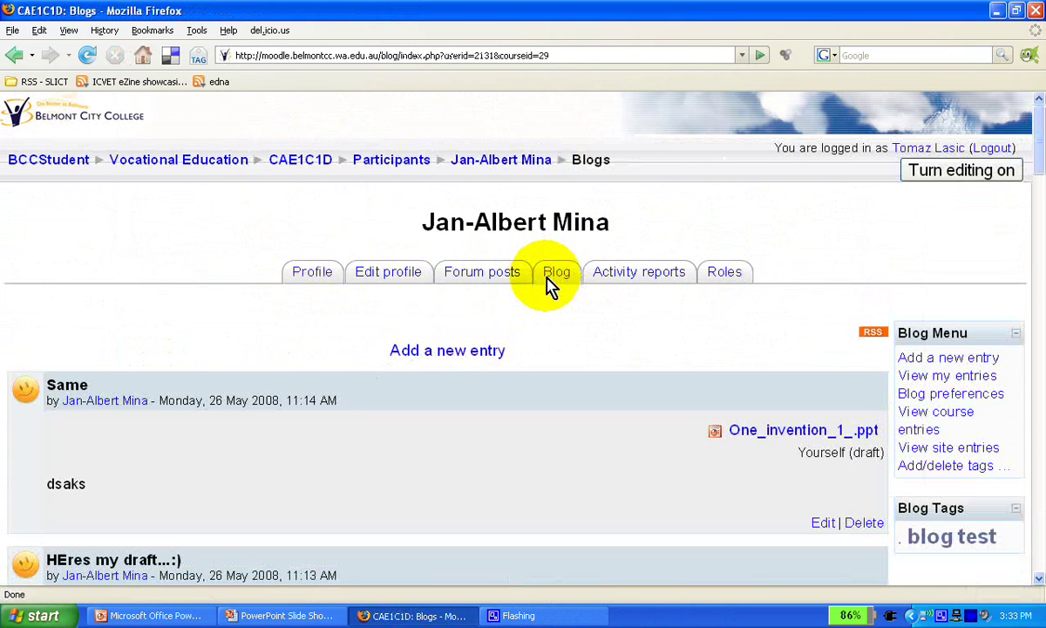
scroll(561, 367, down, 4)
scroll(561, 367, up, 3)
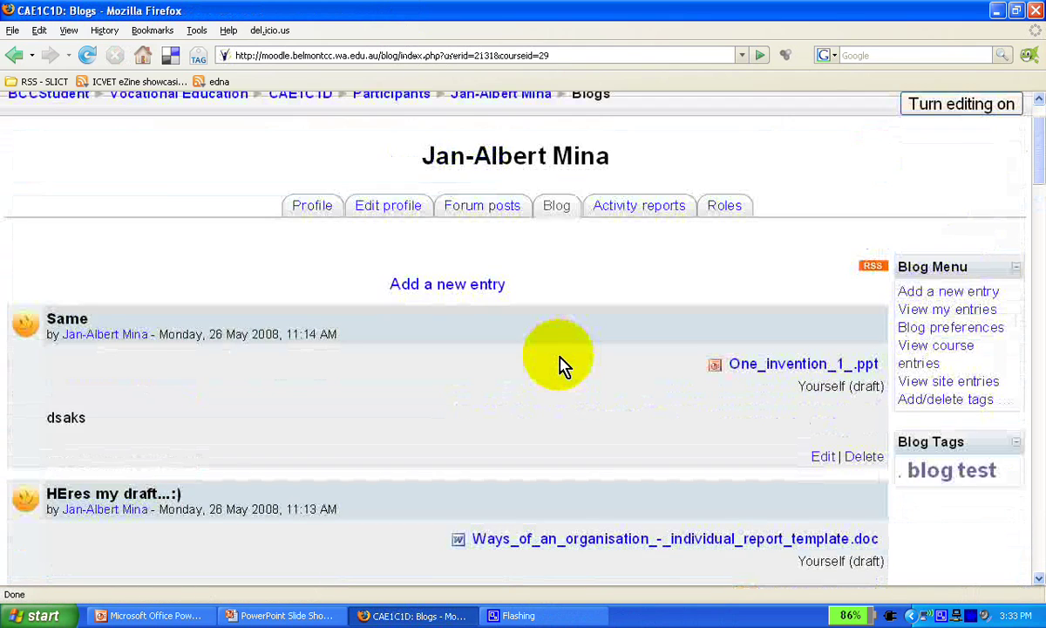
scroll(561, 367, down, 5)
scroll(561, 367, down, 6)
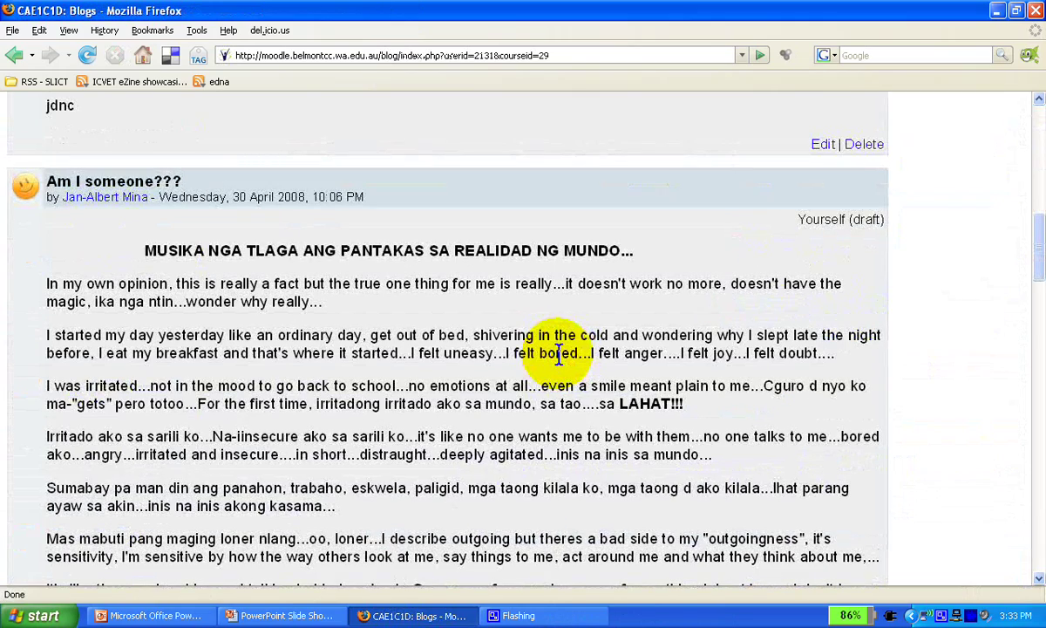
scroll(558, 353, up, 2)
scroll(561, 361, up, 3)
scroll(560, 361, up, 2)
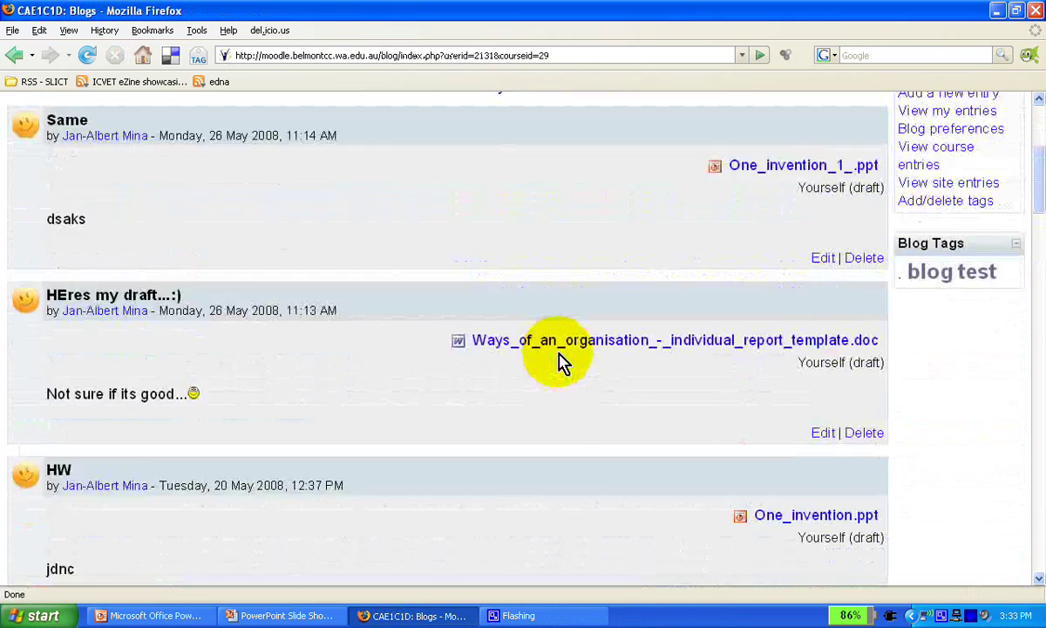
scroll(561, 360, up, 1)
scroll(560, 361, up, 3)
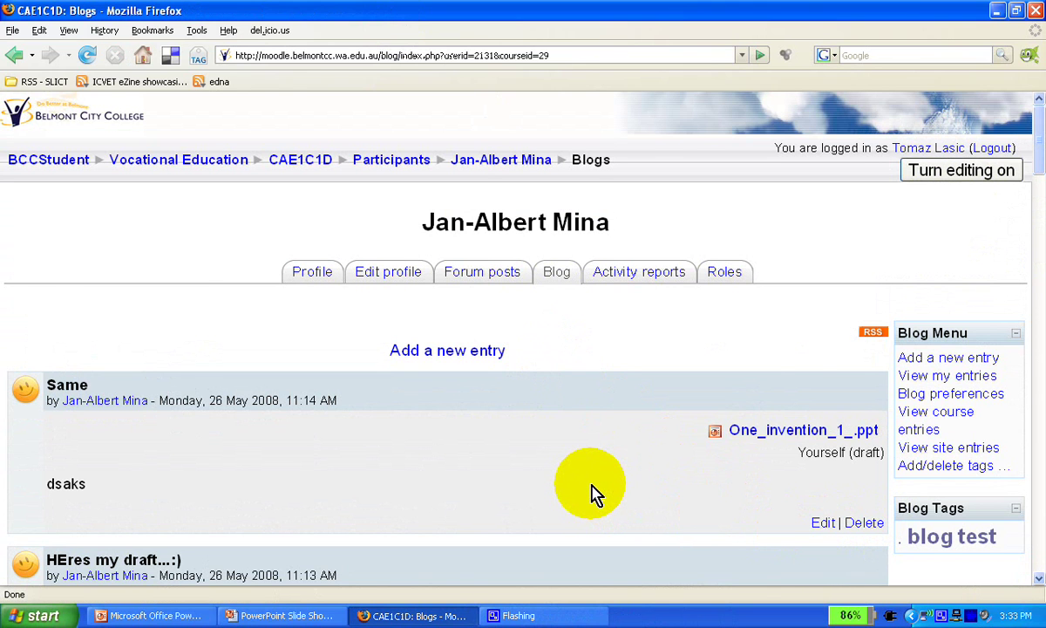
Step: Go back to the BCC MoodleMoo course page with Alt+Left
key(alt+Left)
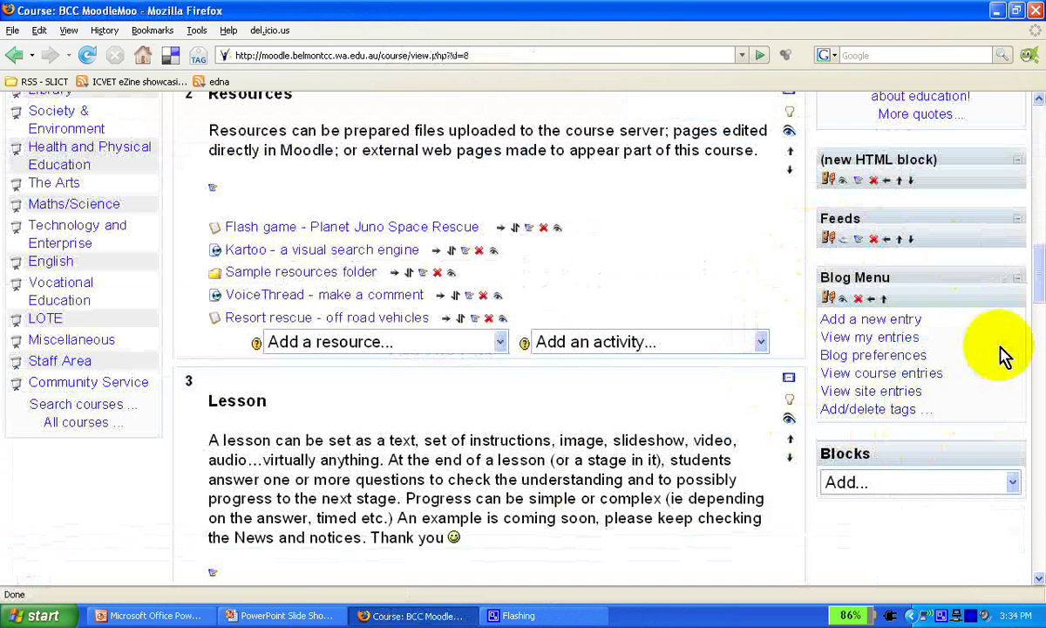